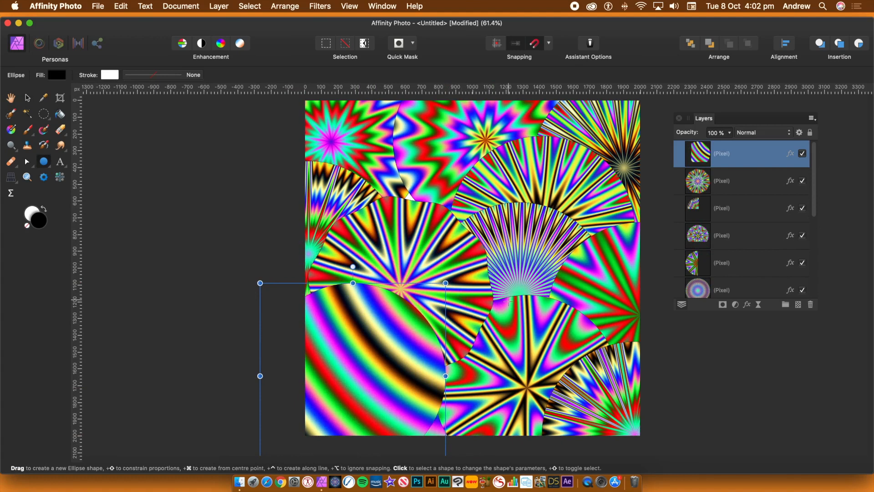
left_click_drag(428, 174, 547, 295)
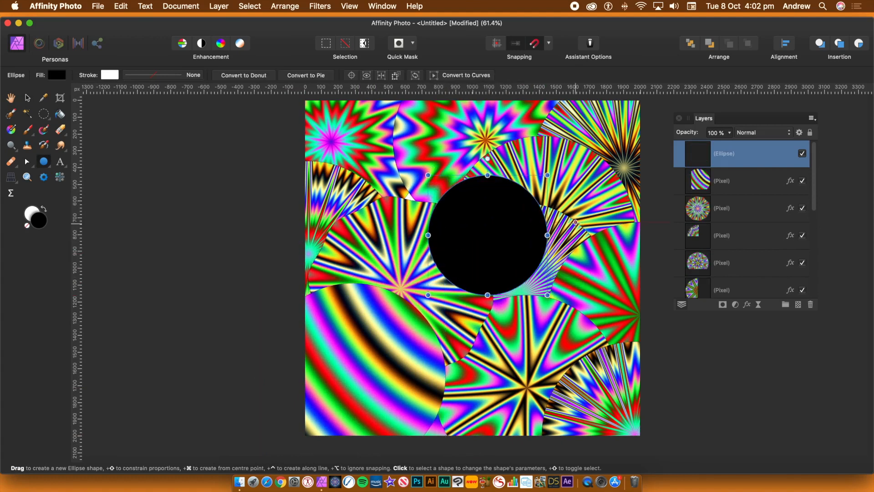
key("Delete")
key("a")
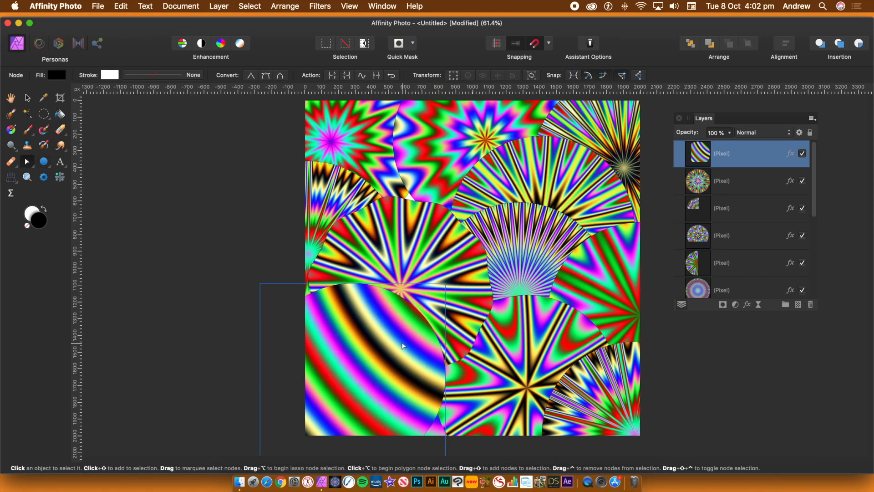
Move the striped circle in the canvas's lower-left corner slightly up and to the right
left_click(28, 98)
left_click_drag(363, 338, 378, 326)
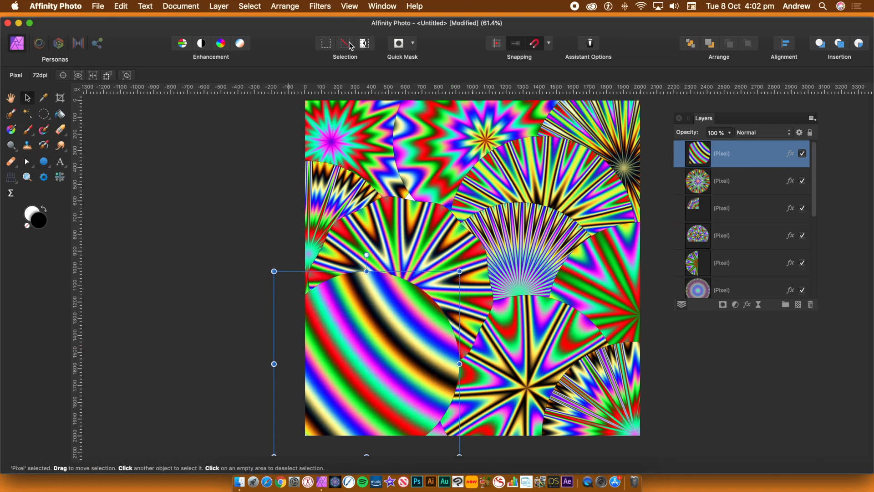
Start a Procedural Texture filter on the striped circle using the Sine wave preset
left_click(320, 6)
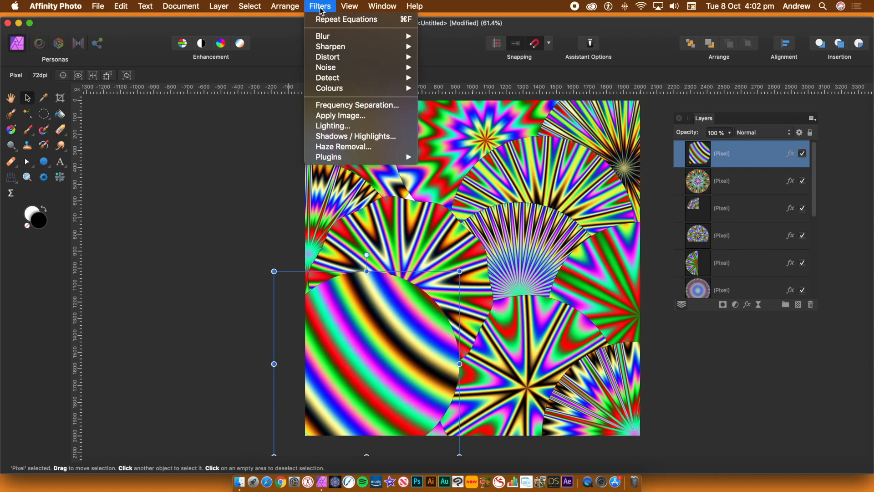
mouse_move(340, 92)
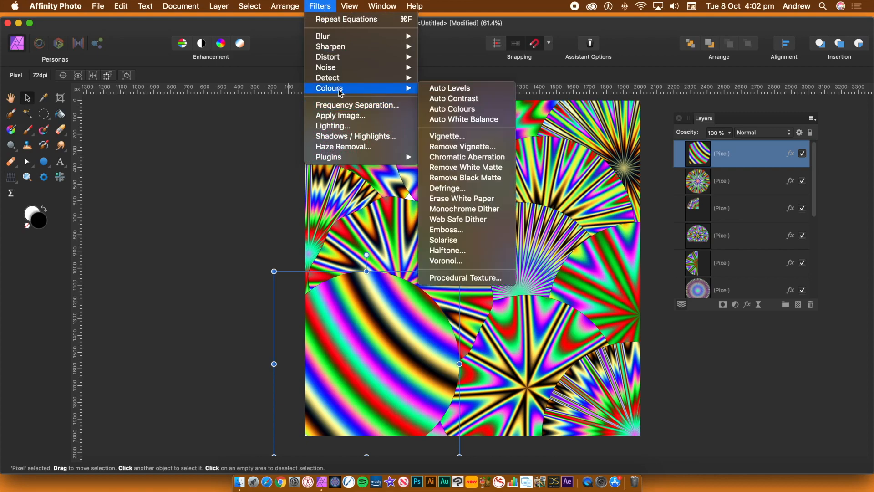
left_click(476, 278)
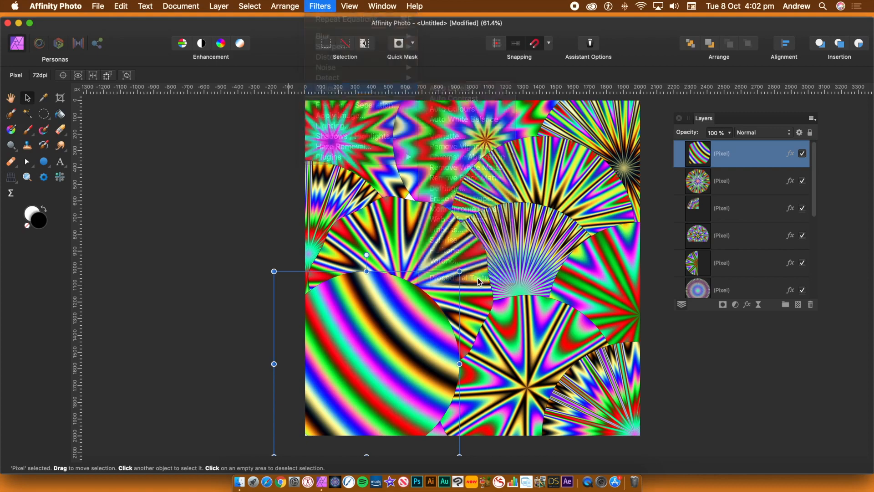
left_click(747, 232)
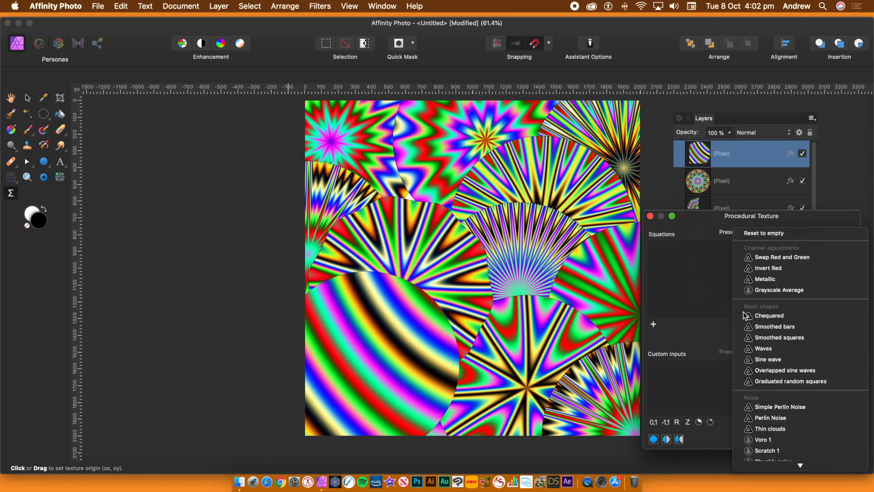
left_click(757, 359)
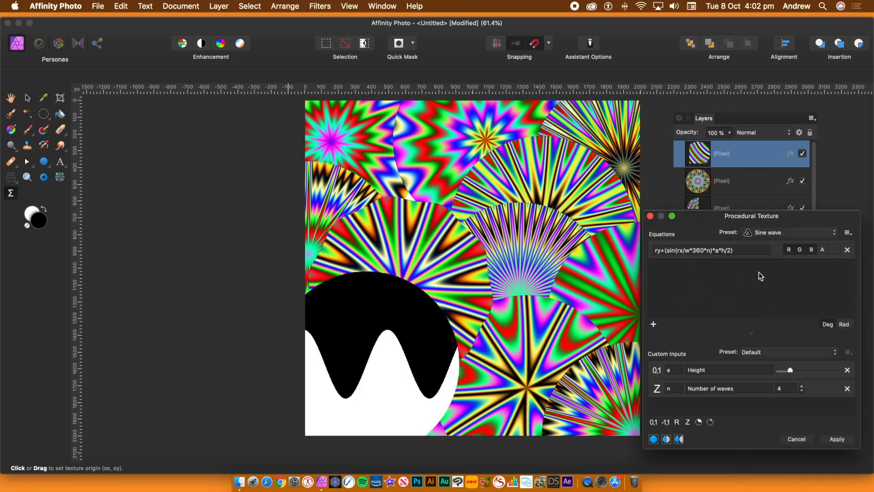
left_click_drag(765, 223, 728, 144)
Change the texture preset to Colorful rings 1 and shift its origin slightly down and left within the circle
left_click(745, 155)
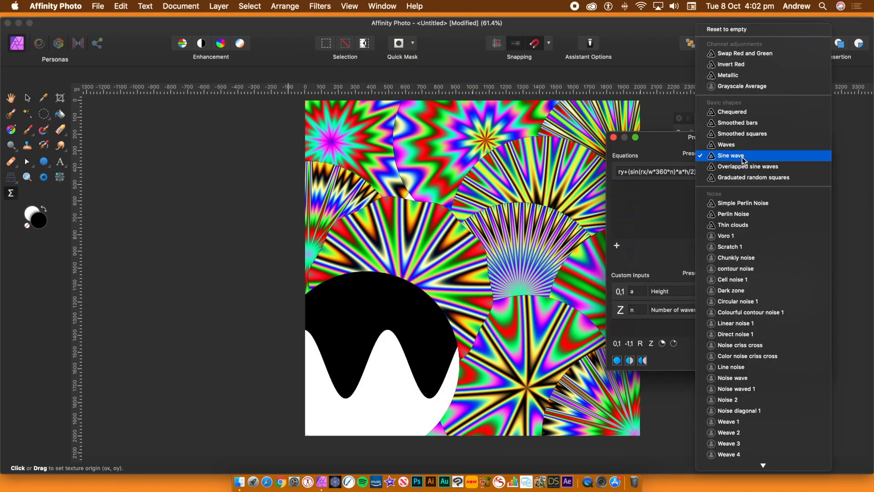
scroll(763, 273, "down", 10)
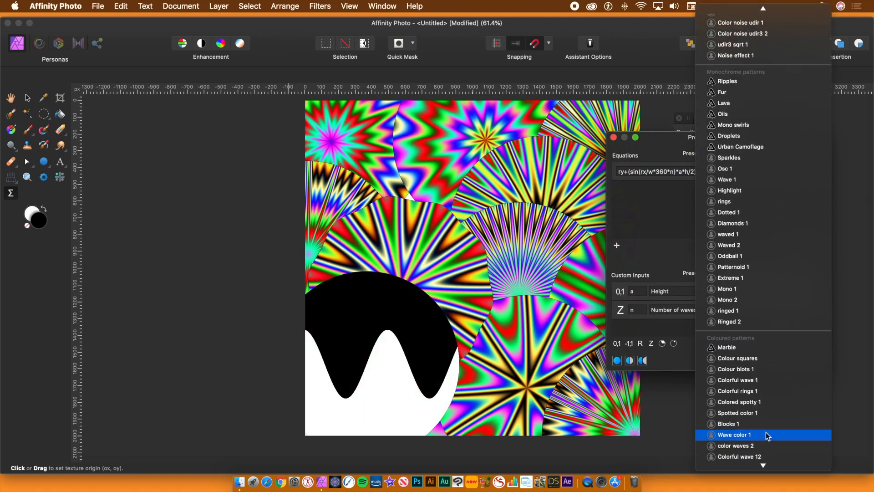
left_click(753, 391)
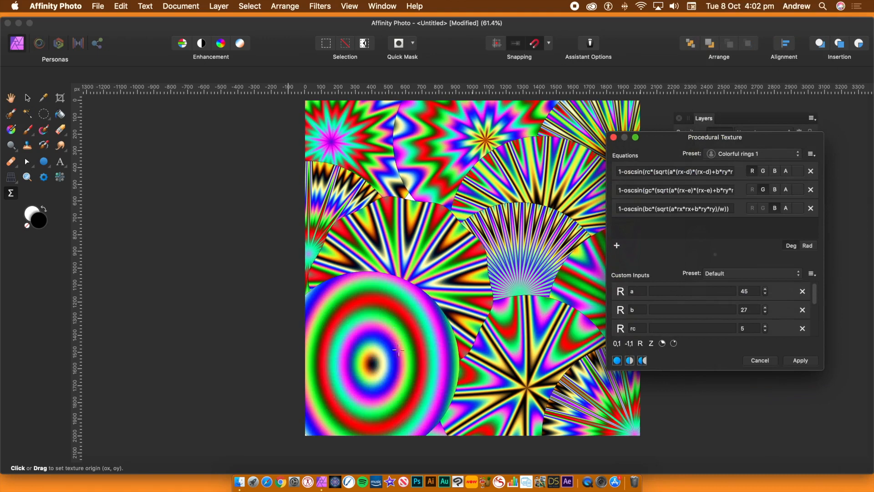
left_click_drag(398, 349, 378, 367)
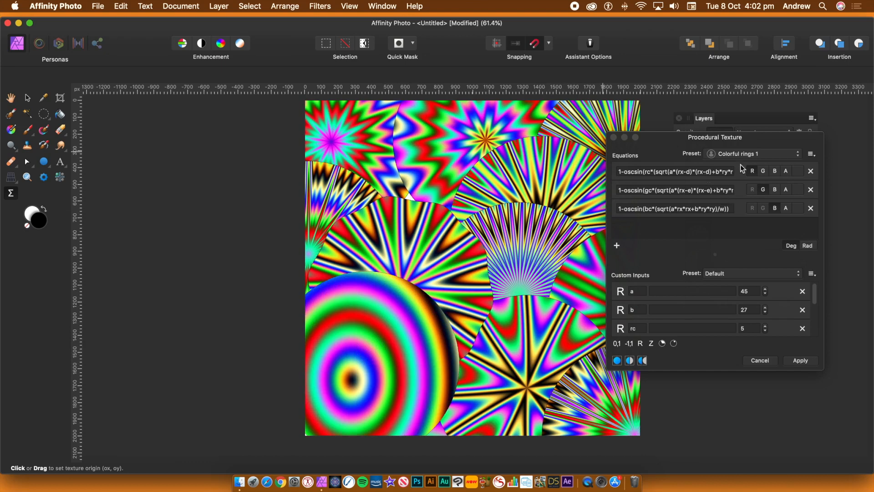
Try the Colour squares and Colour blots 1 texture presets on the circle
left_click(754, 154)
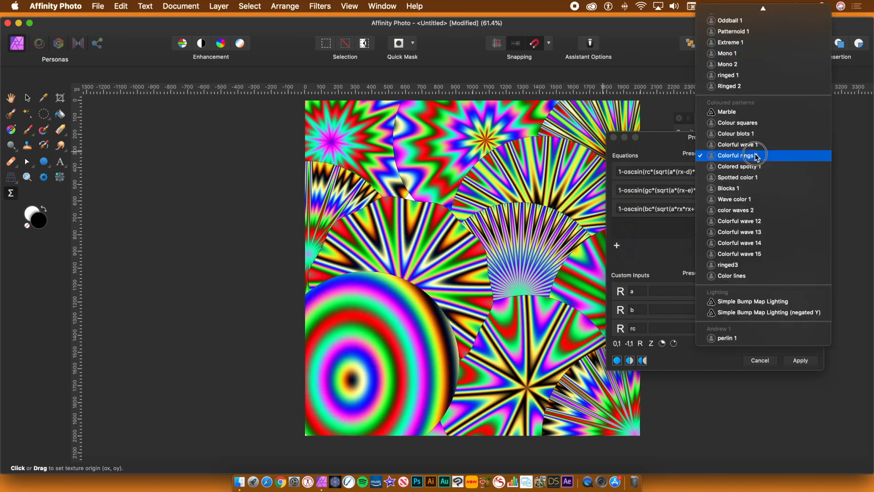
left_click(750, 123)
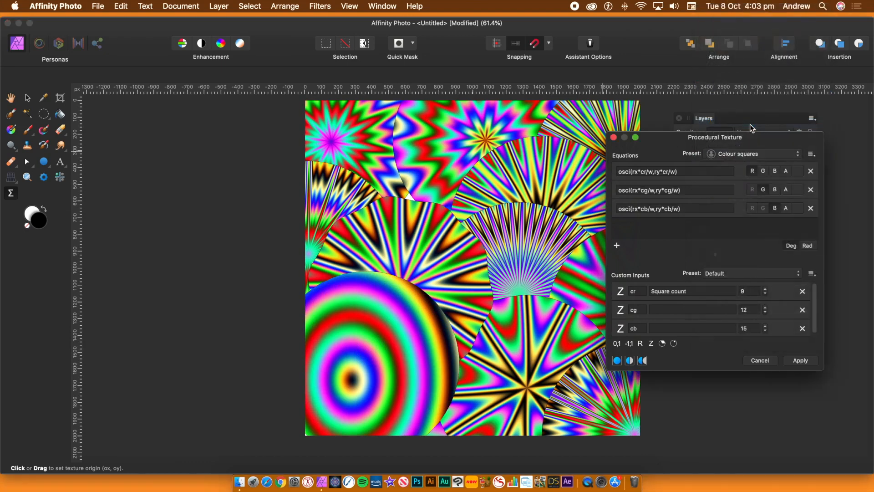
left_click(750, 154)
left_click(747, 167)
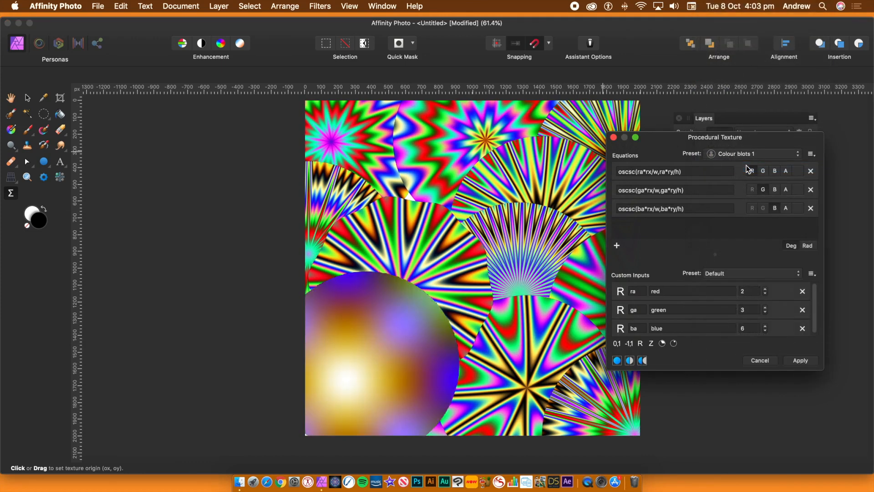
Try the Fur and color waves 2 texture presets on the circle
left_click(753, 153)
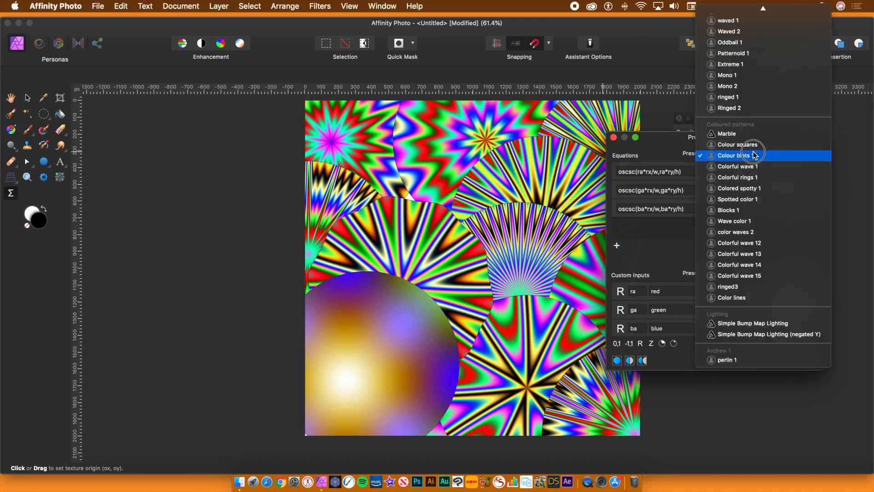
mouse_move(754, 7)
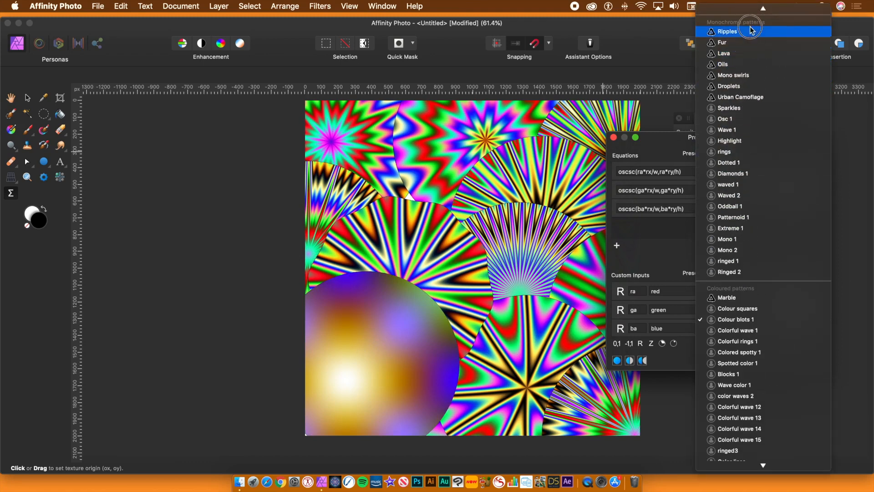
left_click(739, 42)
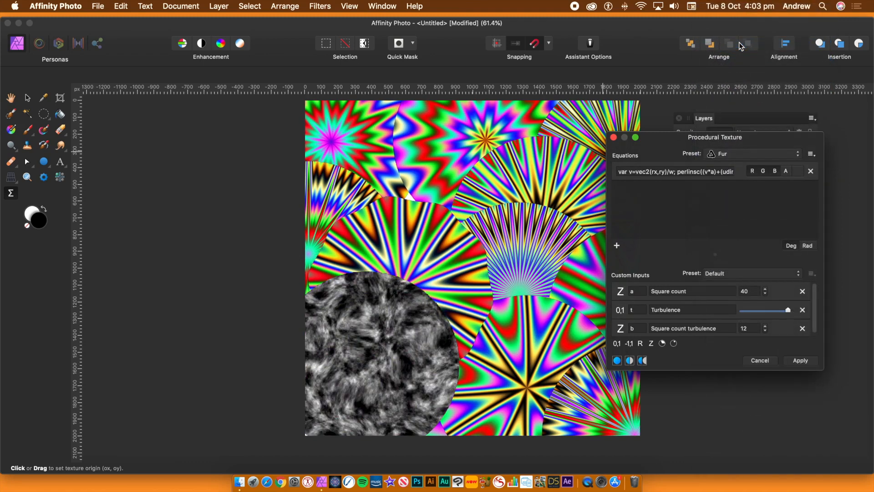
left_click(736, 153)
scroll(747, 410, "down", 3)
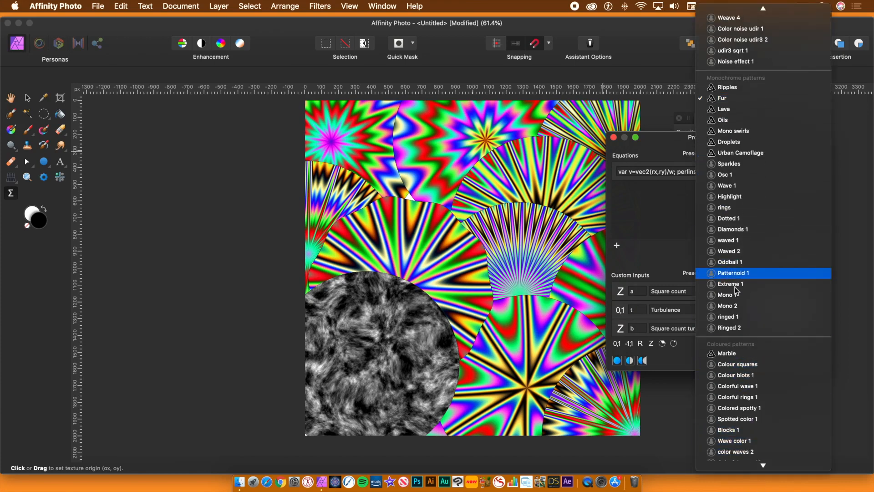
scroll(747, 451, "down", 4)
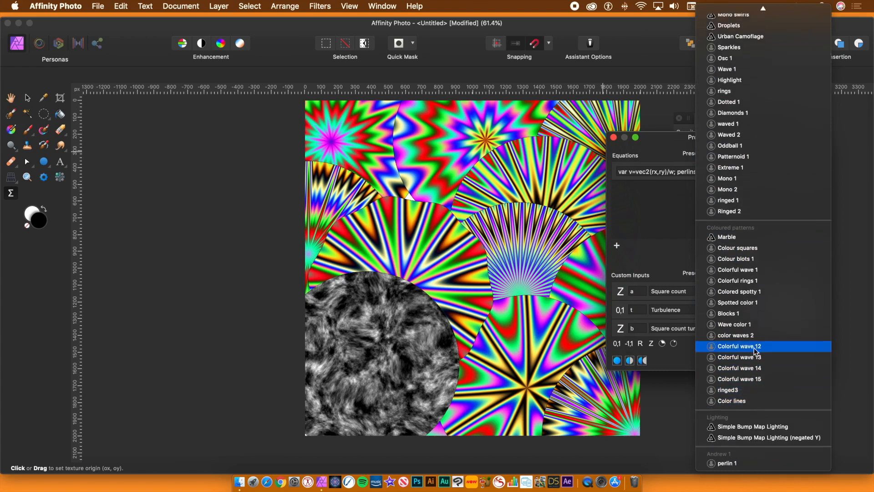
left_click(747, 336)
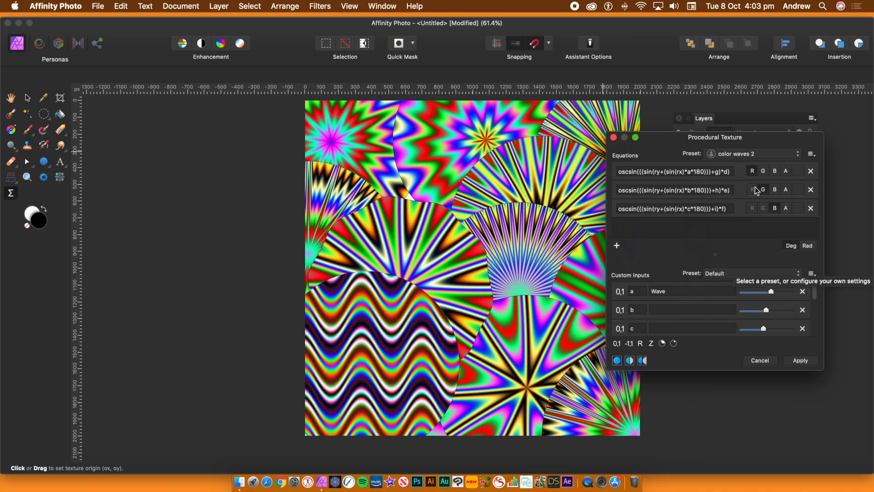
Set the texture preset back to Colorful rings 1 and apply the Procedural Texture filter
left_click(752, 156)
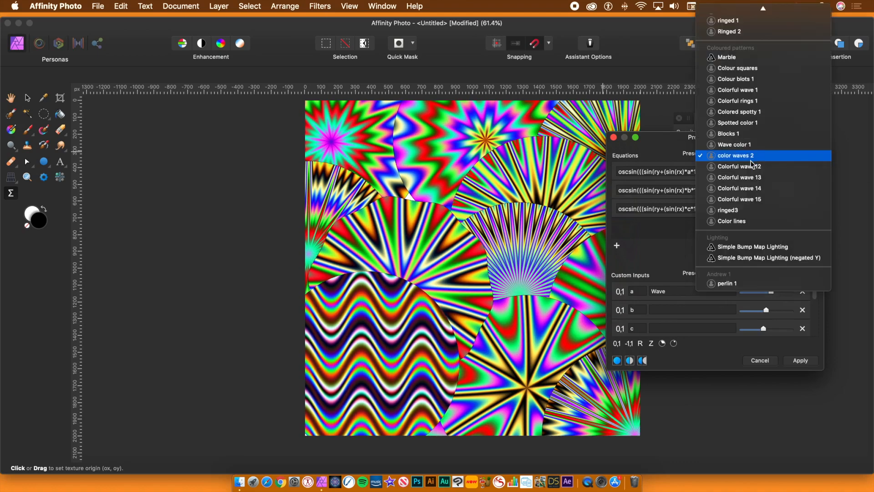
left_click(749, 101)
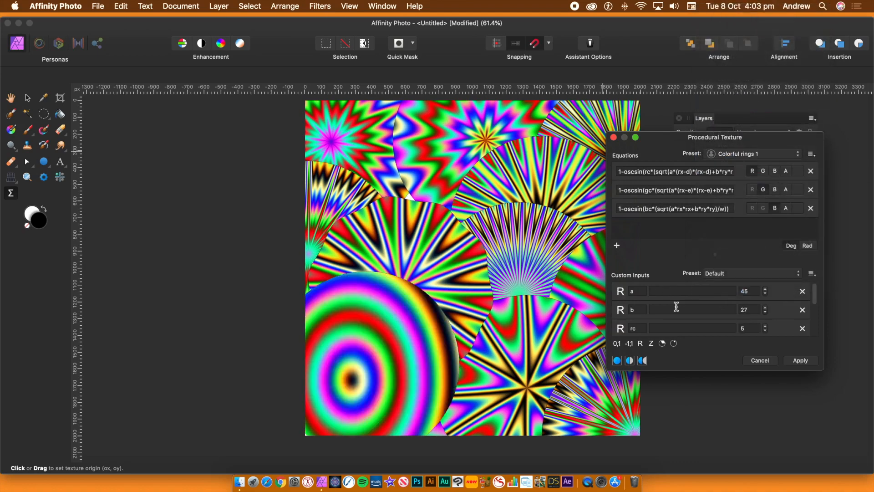
left_click(801, 362)
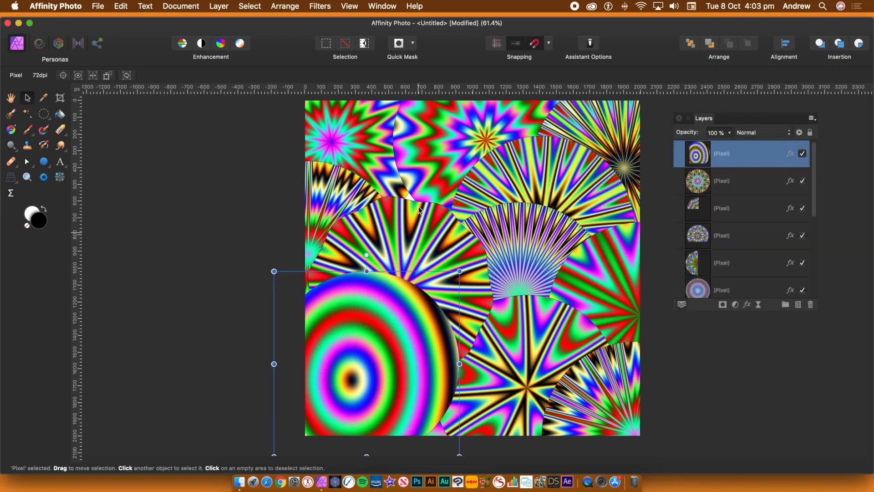
Start an Equations distortion on the ringed circle and set its coordinate system to Polar
left_click(329, 6)
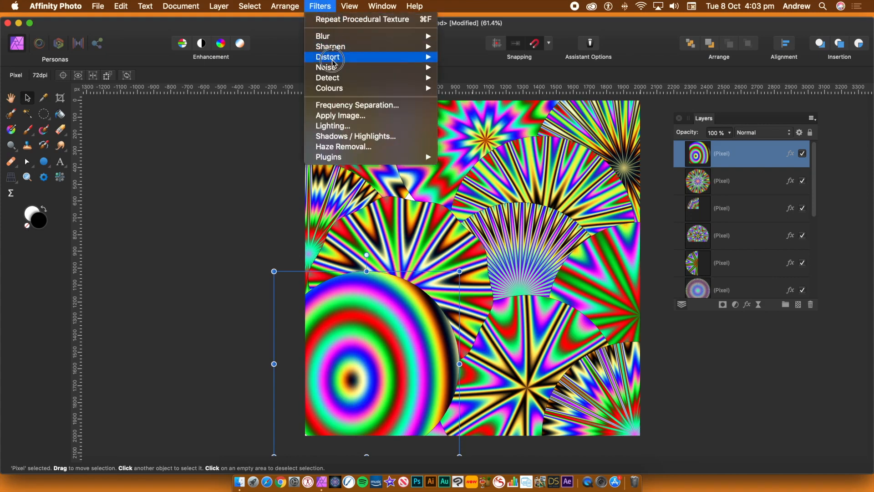
mouse_move(328, 57)
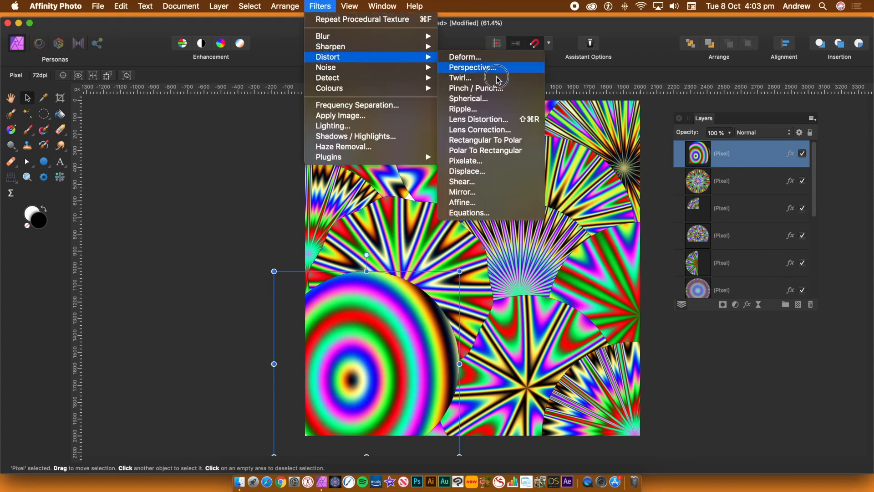
left_click(497, 213)
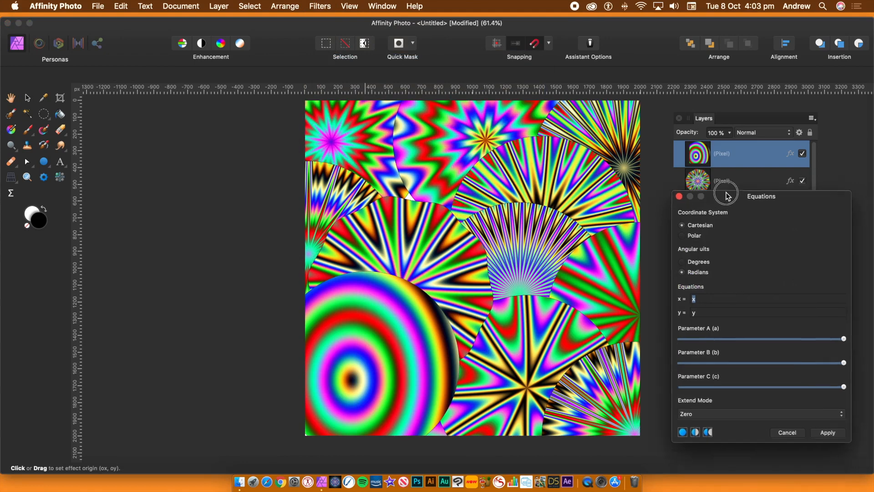
left_click_drag(737, 201, 665, 158)
left_click(617, 196)
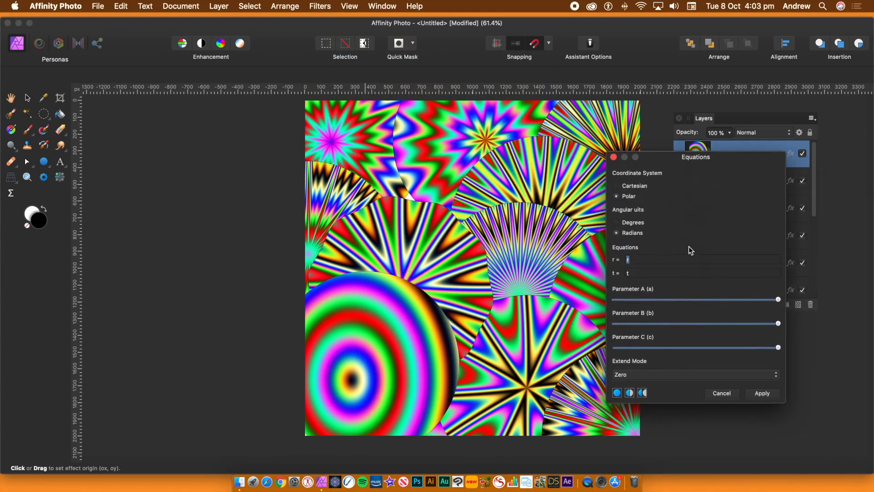
Set the distortion's t equation to 100*a + b*cos(30*t)*sin(c*10*t)
left_click(637, 272)
type("100*a + b*cos(30*t)*sin(c*10*t)")
key("Tab")
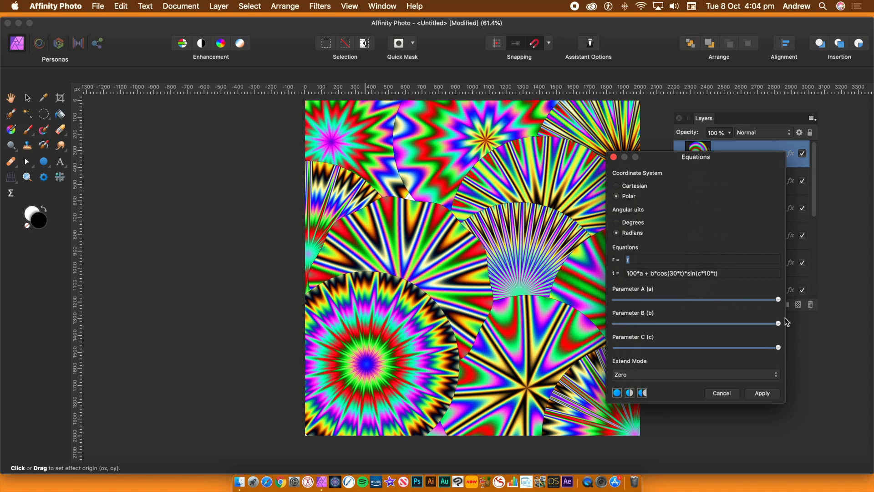
Set Parameter A slightly below maximum and Parameter C to about two thirds, keep B at maximum, and apply the Equations distortion
left_click_drag(713, 301, 786, 335)
left_click(695, 324)
left_click_drag(729, 348, 642, 358)
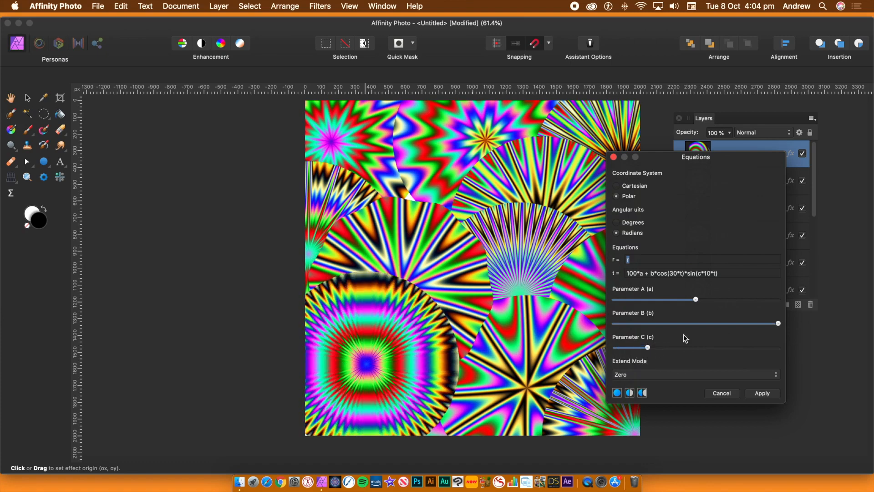
left_click_drag(718, 300, 760, 300)
left_click_drag(651, 350, 722, 348)
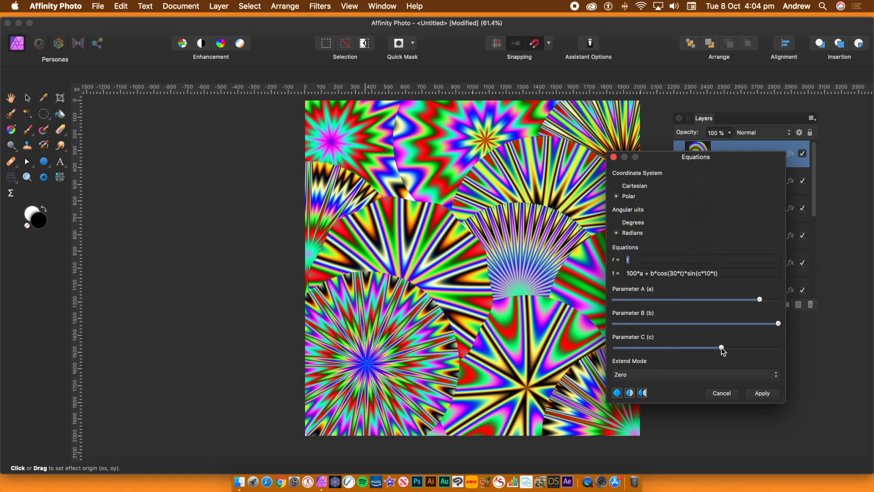
left_click(761, 395)
left_click(769, 396)
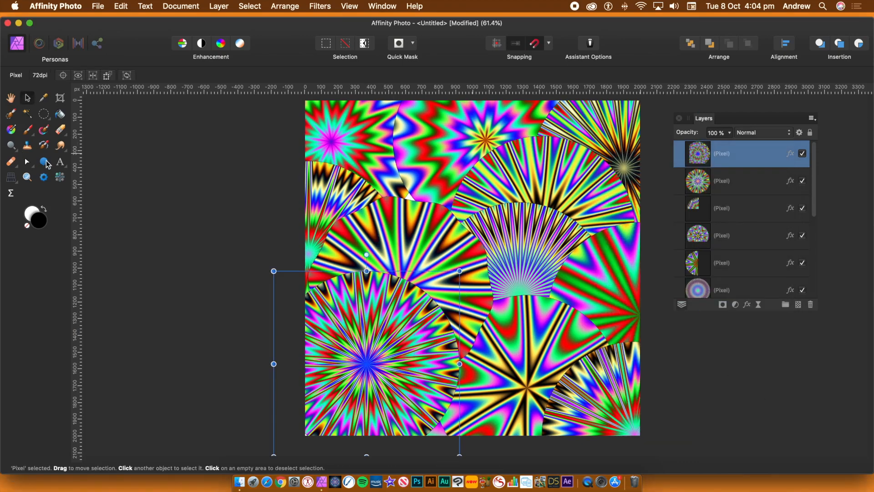
Draw a black, nearly circular ellipse about 680 px wide above the center of the artwork
left_click(45, 163)
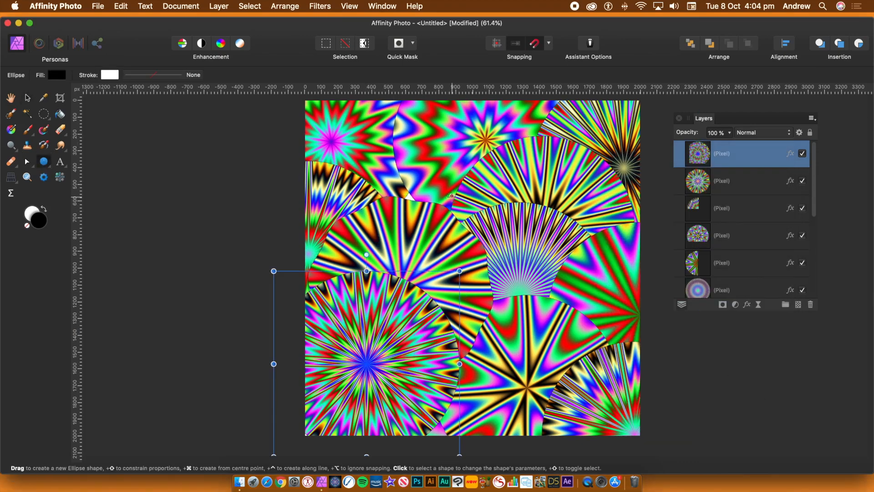
left_click_drag(375, 160, 488, 276)
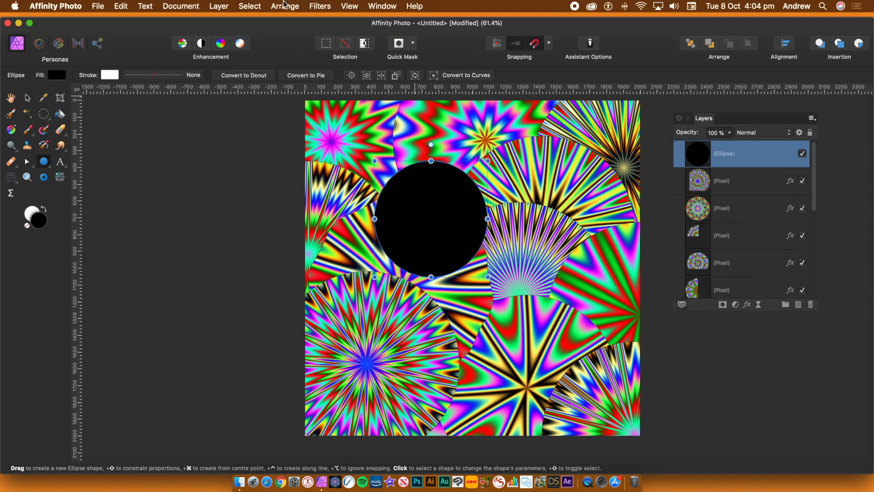
Fill the black circle with the Colorful rings 1 procedural texture and shift the texture's origin left of the circle's center
left_click(325, 6)
mouse_move(364, 88)
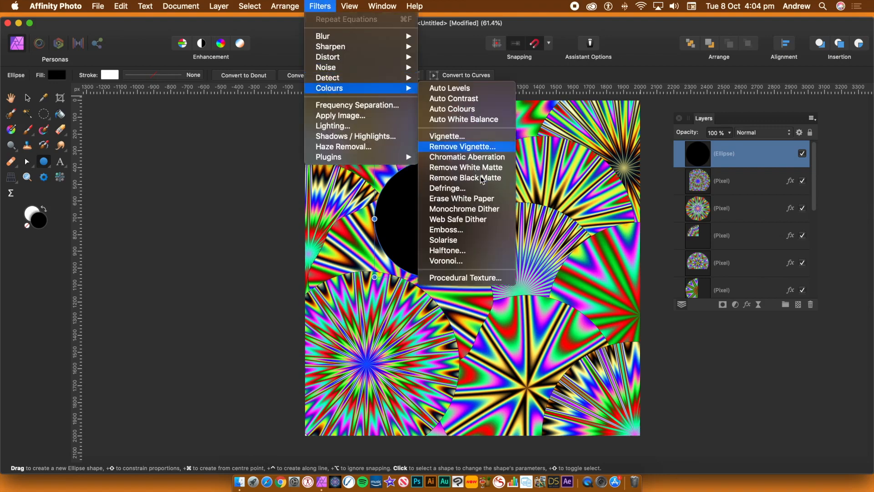
left_click(469, 277)
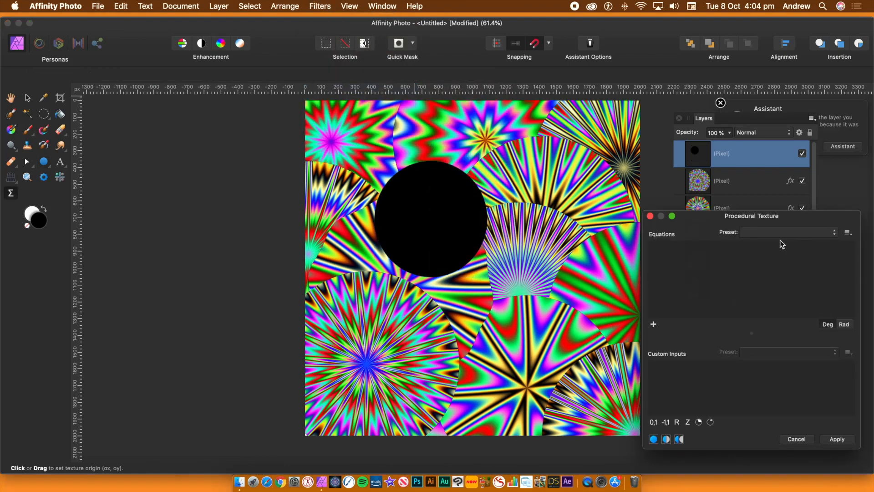
left_click(788, 232)
scroll(783, 246, "down", 5)
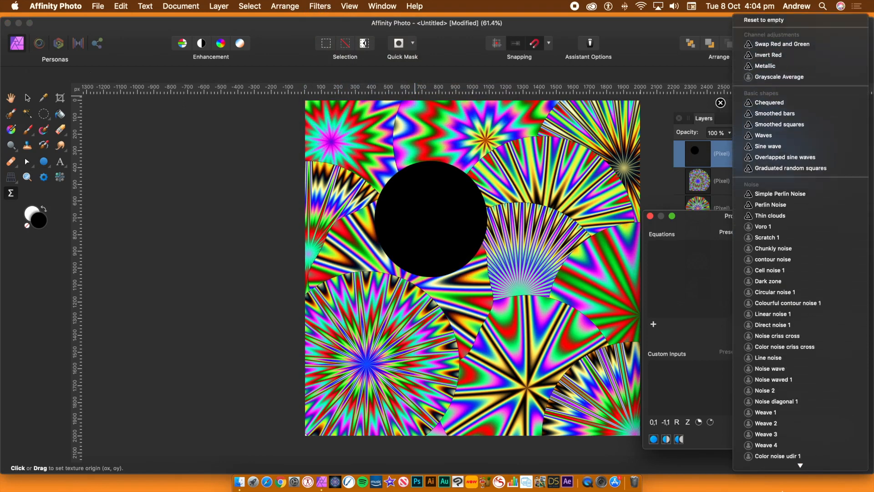
scroll(783, 246, "down", 10)
scroll(783, 310, "down", 5)
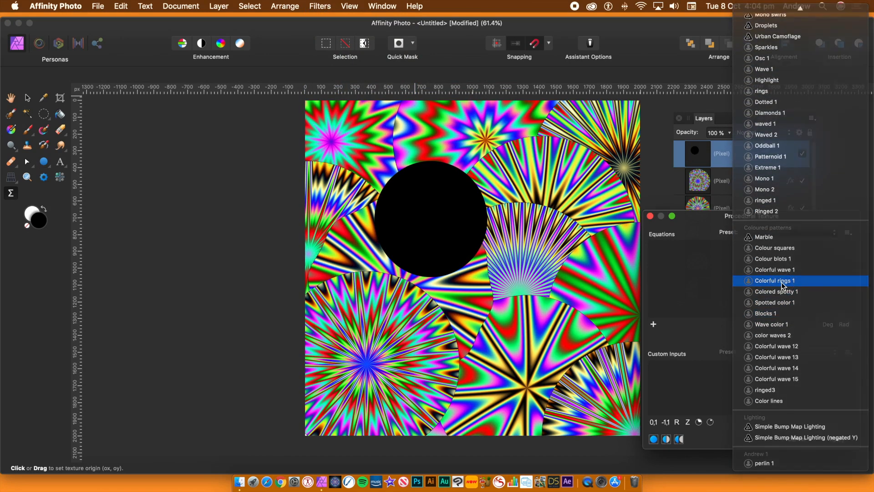
left_click(783, 282)
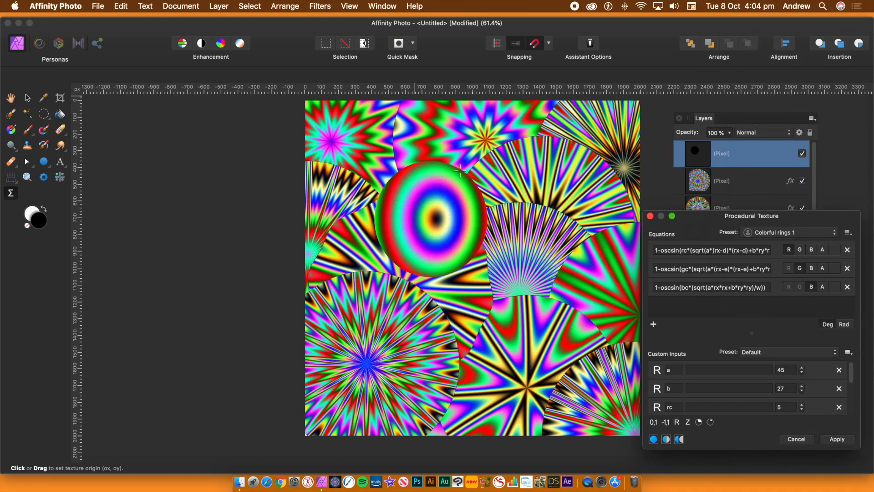
left_click_drag(444, 214, 424, 212)
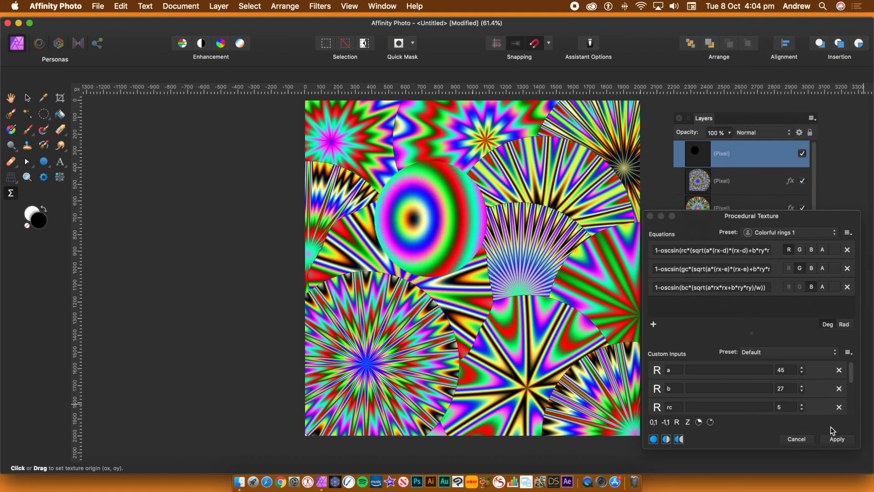
Set the texture's custom inputs a to 49 and b to 30, and apply the procedural texture
left_click(803, 368)
left_click(802, 367)
left_click(803, 368)
left_click(803, 368)
left_click(803, 386)
left_click(802, 387)
left_click(802, 386)
left_click(838, 441)
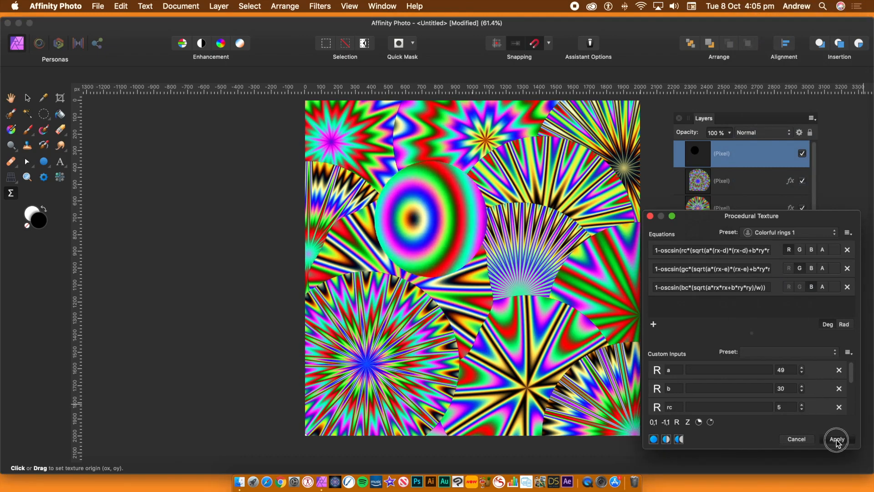
Start an Equations distortion on the ringed circle in Polar coordinates with the t equation 100*a + b*cos(30*t)*sin(c*10*t)
left_click(320, 6)
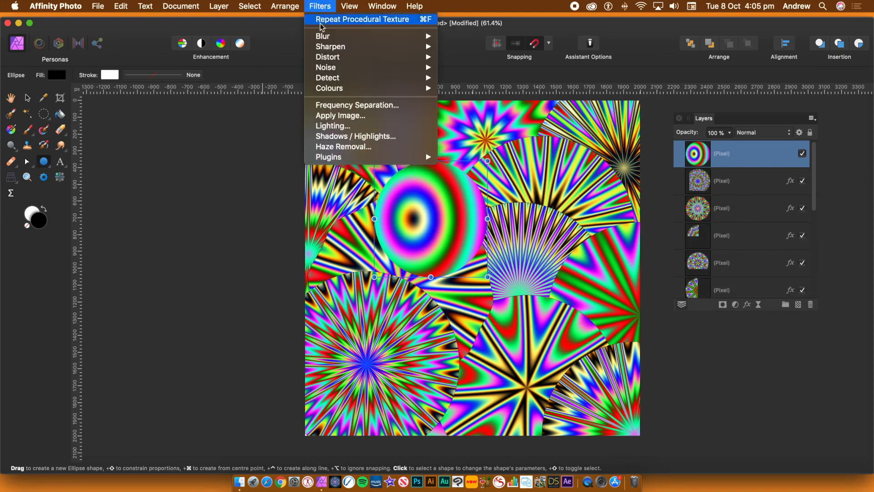
mouse_move(339, 60)
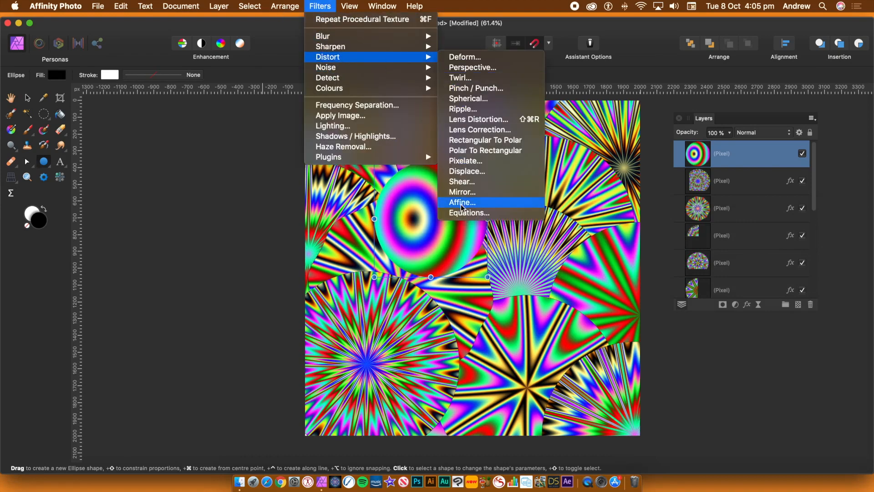
left_click(469, 213)
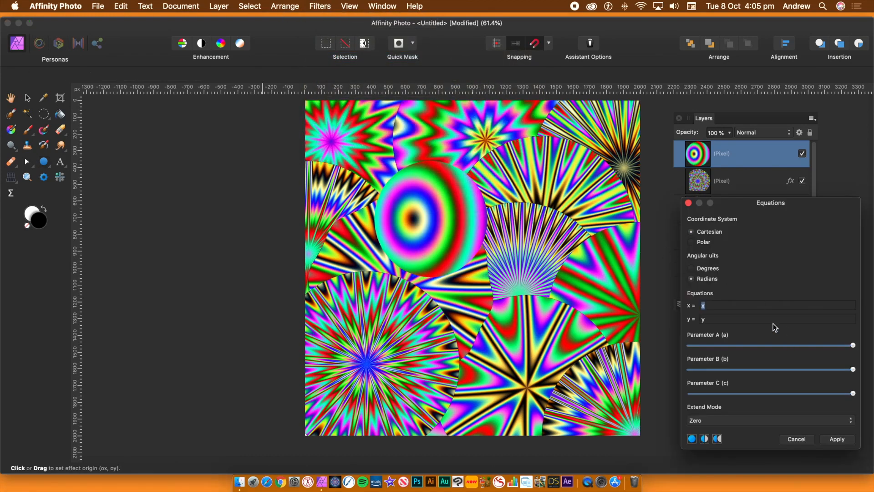
left_click(691, 243)
double_click(709, 319)
type("100*a + b*cos(30*t)*sin(c*10*t)")
key("Tab")
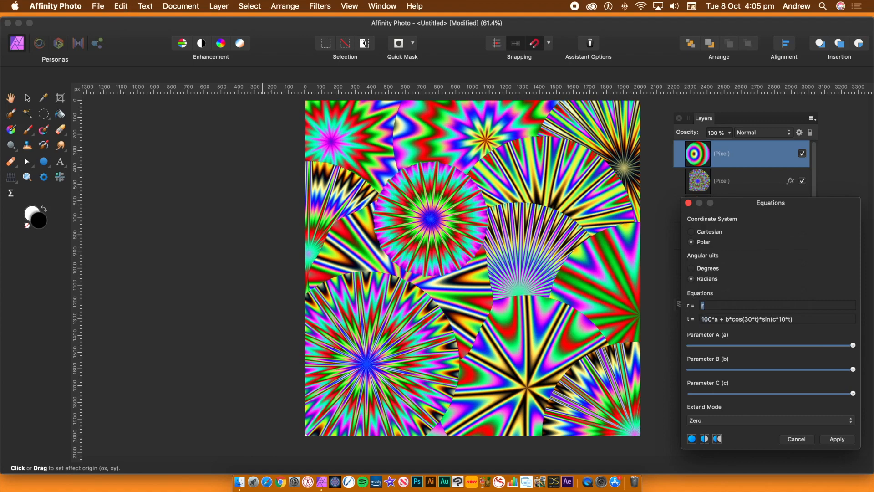
Append *sin(c*20*t) to the t equation, set Parameter A to about 75% and B and C to about 60%, and apply the distortion
left_click_drag(835, 345, 790, 370)
left_click(809, 320)
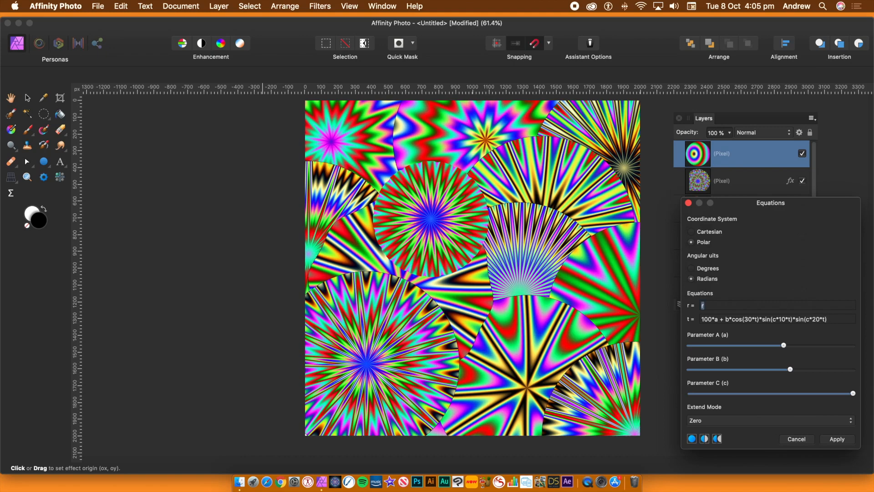
left_click_drag(782, 346, 811, 345)
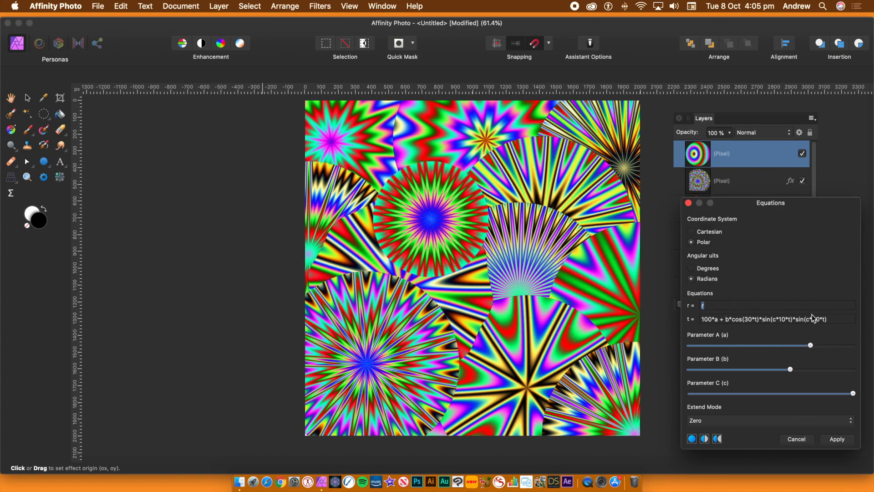
mouse_move(786, 392)
left_mouse_down()
mouse_move(757, 389)
mouse_move(787, 393)
left_mouse_up()
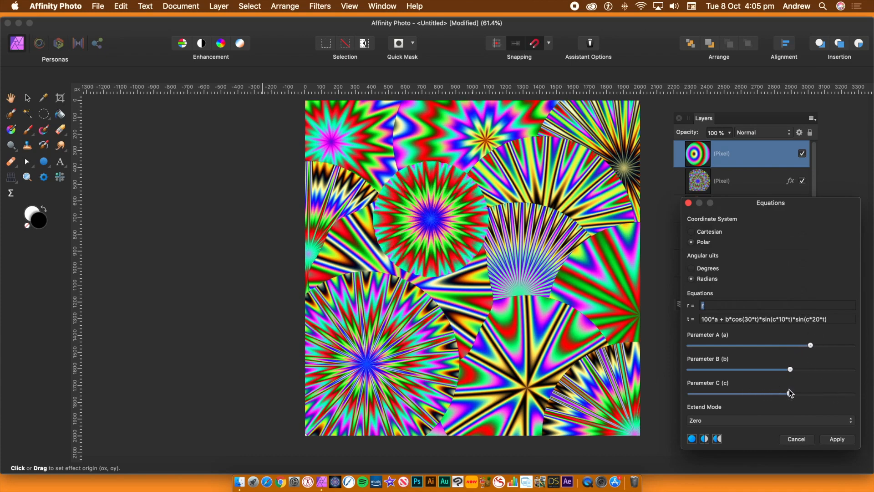
left_click(837, 439)
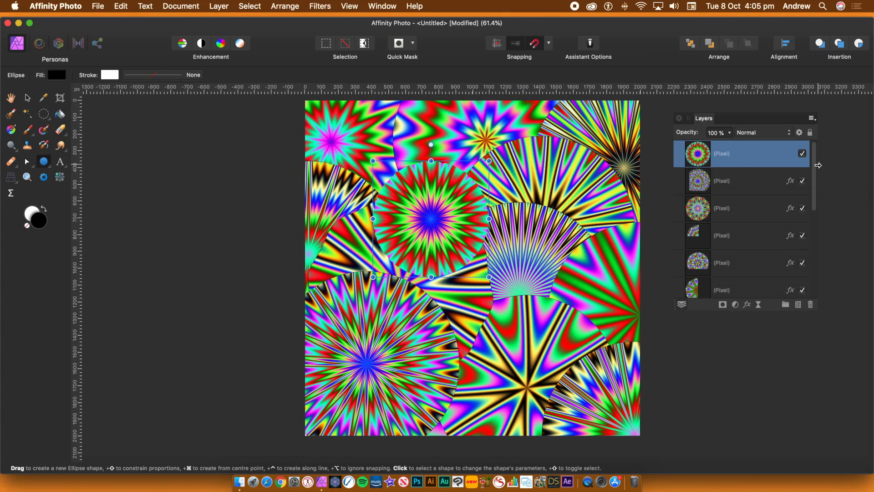
Merge all visible layers into a new pixel layer at the top of the stack
left_click_drag(815, 169, 833, 133)
left_click(219, 6)
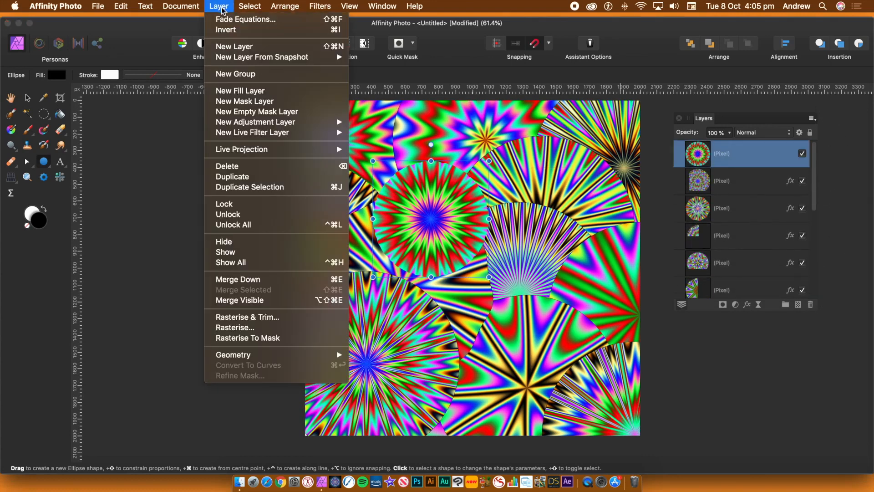
left_click(257, 299)
key("a")
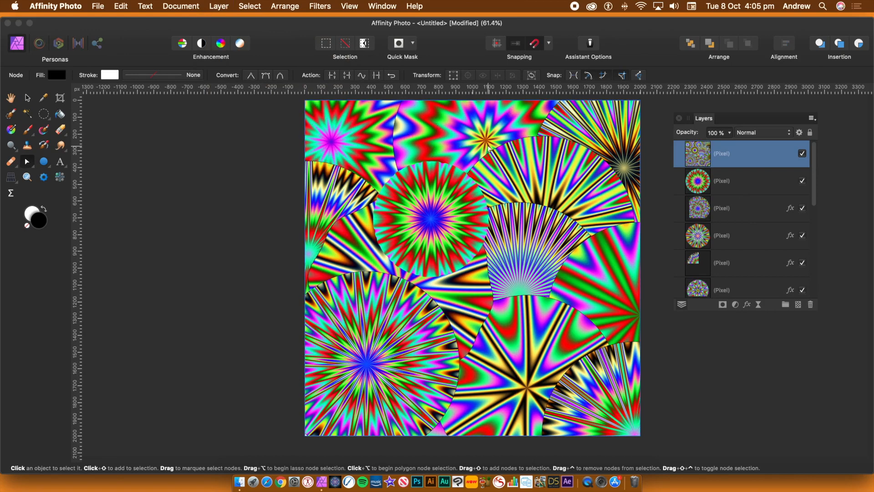
left_click(319, 7)
mouse_move(350, 58)
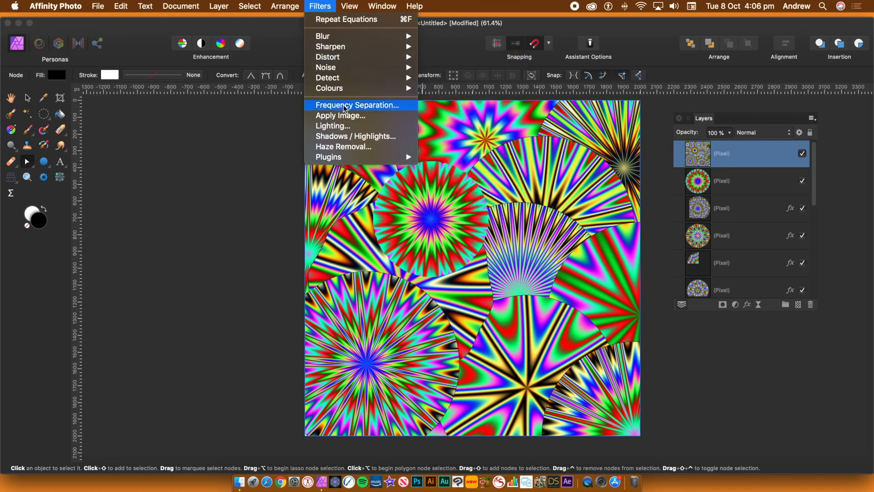
mouse_move(346, 88)
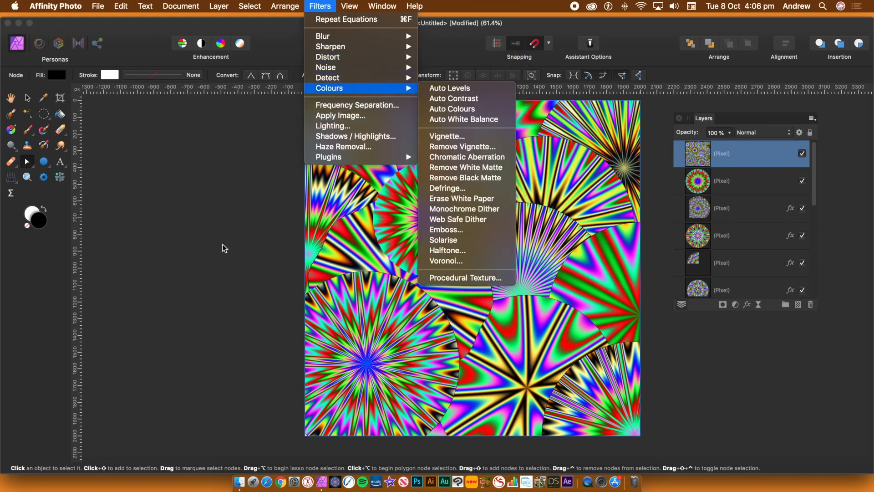
left_click(194, 186)
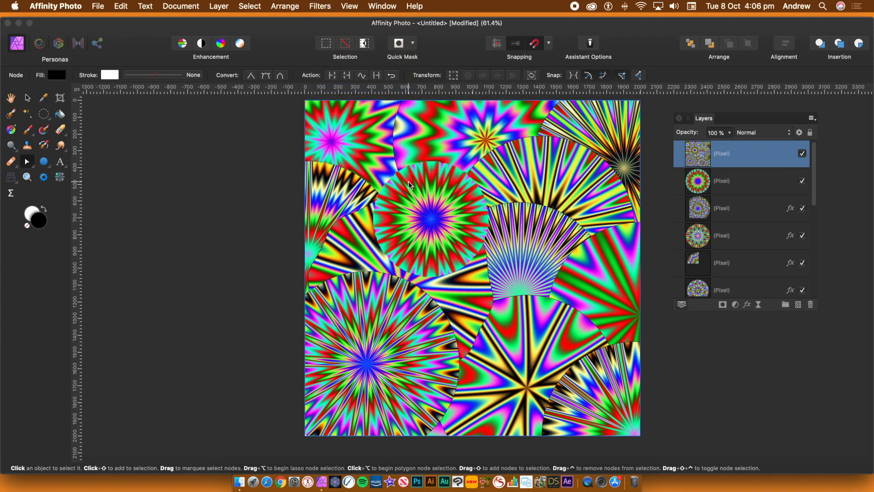